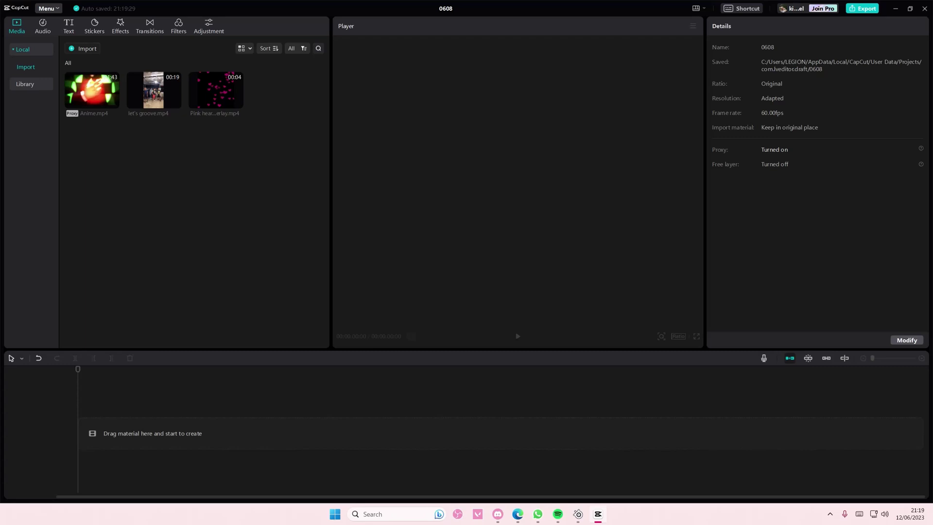
- Add let's groove.mp4, remove it again, and browse the stock Library
left_click(178, 106)
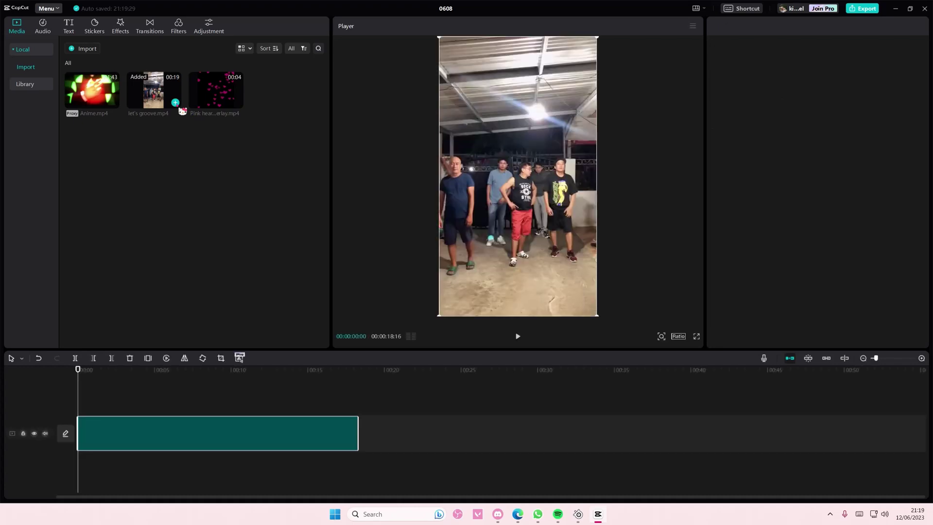
key("Delete")
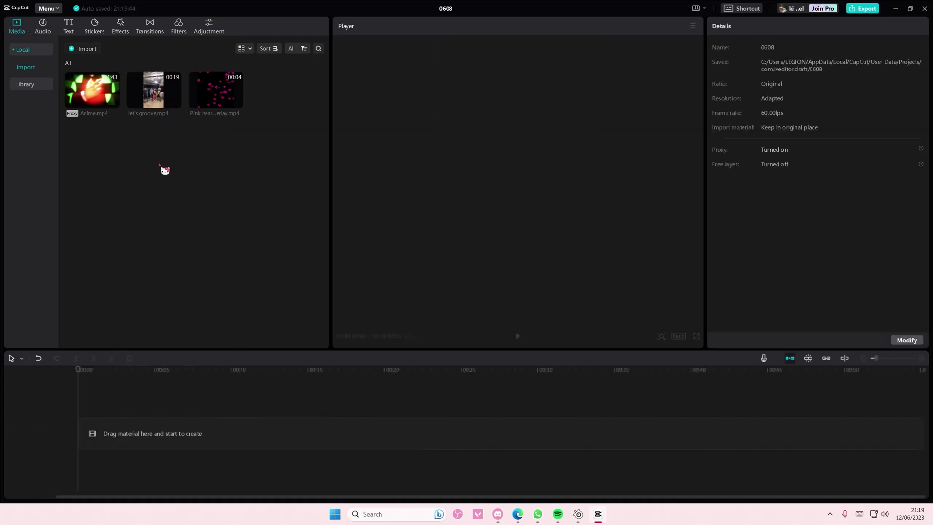
left_click(35, 86)
- Stack let's groove.mp4 on top, Pink heart overlay.mp4 below it, and the white B&W clip at the bottom
left_click(114, 85)
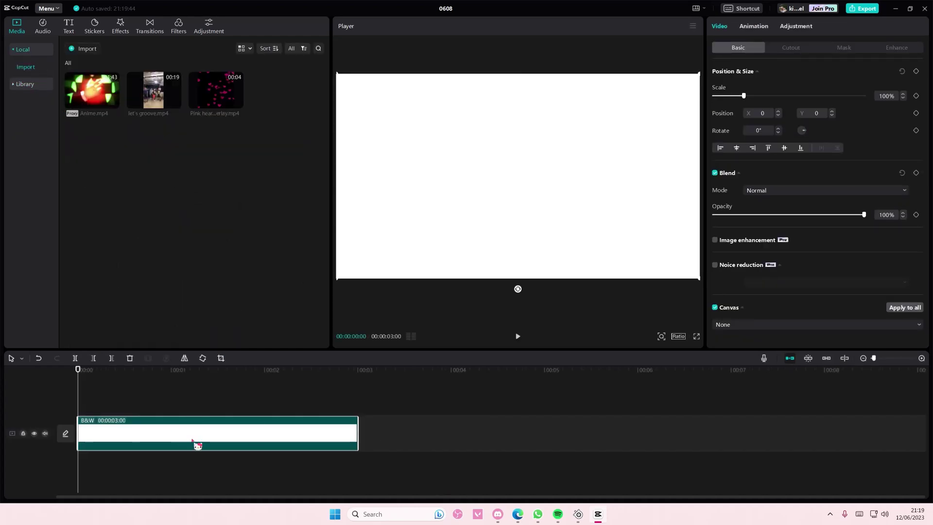
mouse_move(216, 90)
left_click(237, 103)
left_click_drag(194, 433, 194, 409)
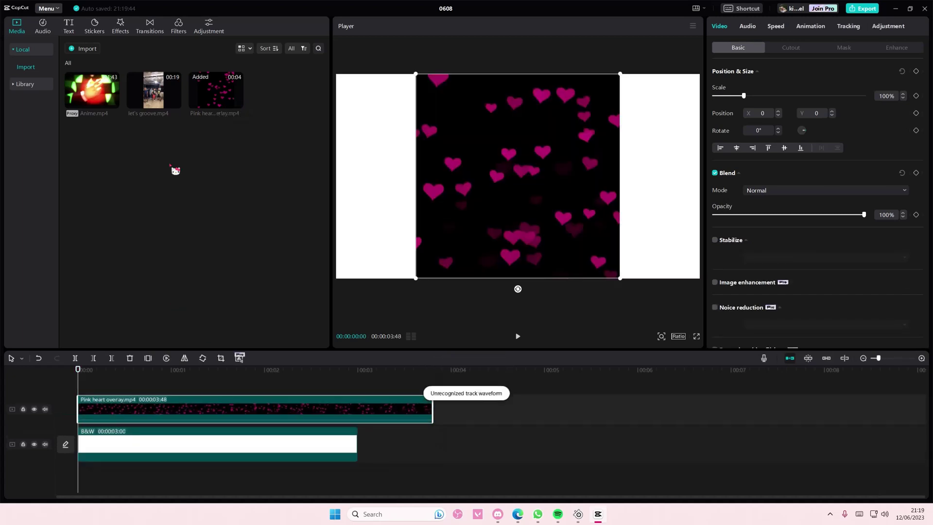
left_click(175, 103)
left_click_drag(187, 443, 142, 391)
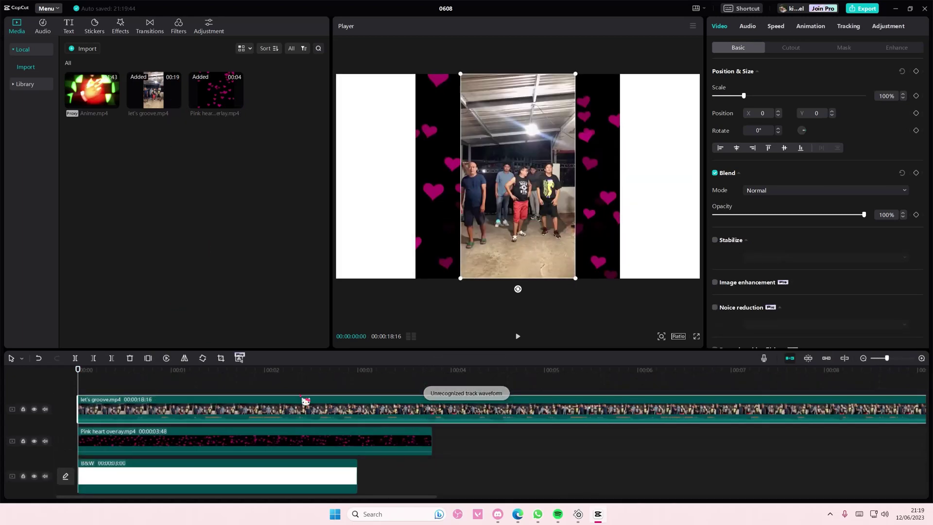
- Move the pink heart overlay onto the top track above the dance clip, trying Layer 2 and 1
left_click(257, 450)
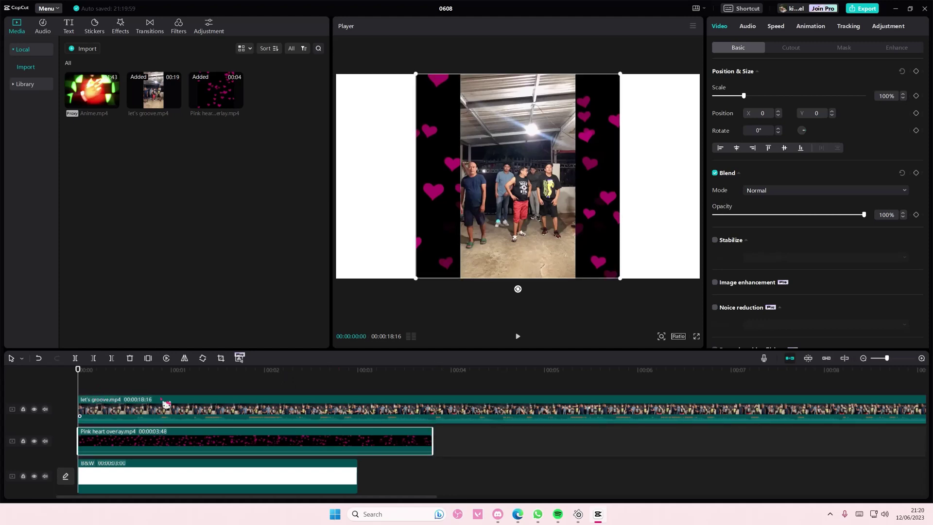
scroll(772, 318, "down", 1)
scroll(771, 318, "down", 2)
scroll(771, 320, "down", 2)
left_click(769, 325)
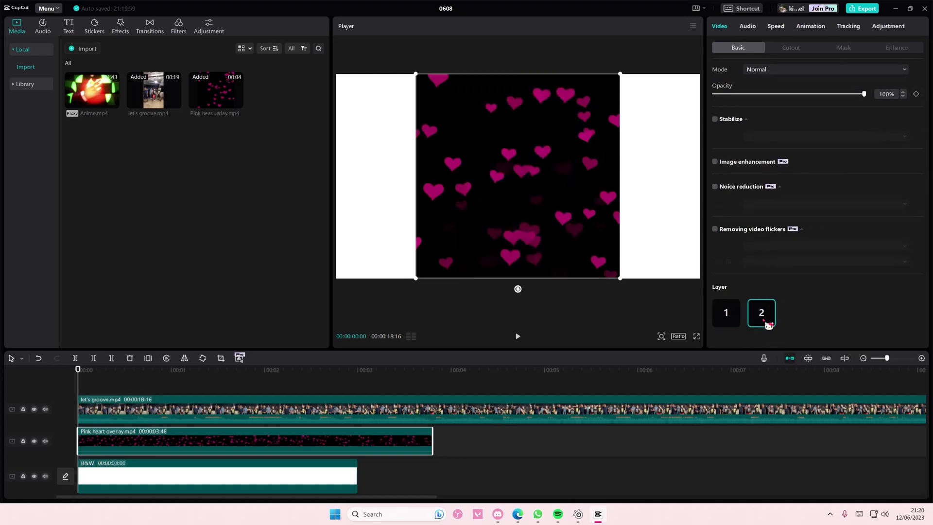
left_click(723, 328)
left_click_drag(297, 439, 270, 381)
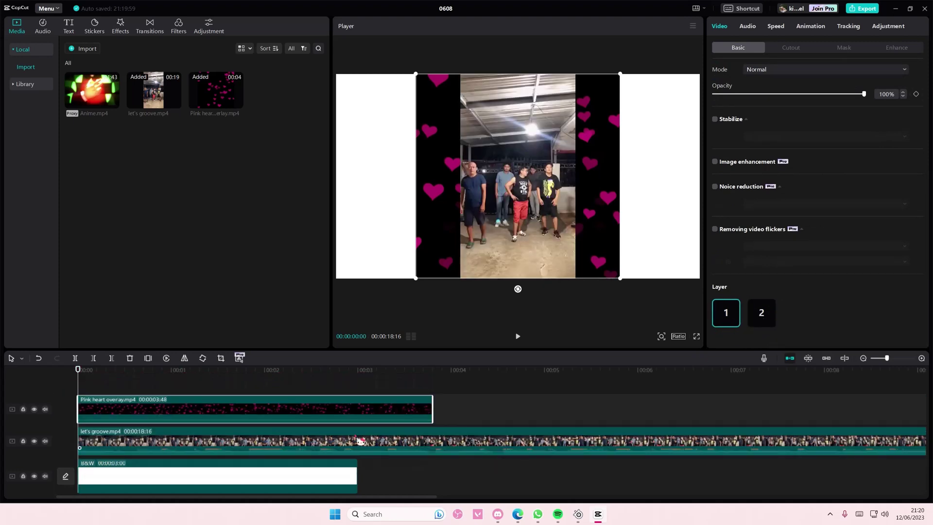
left_click(101, 376)
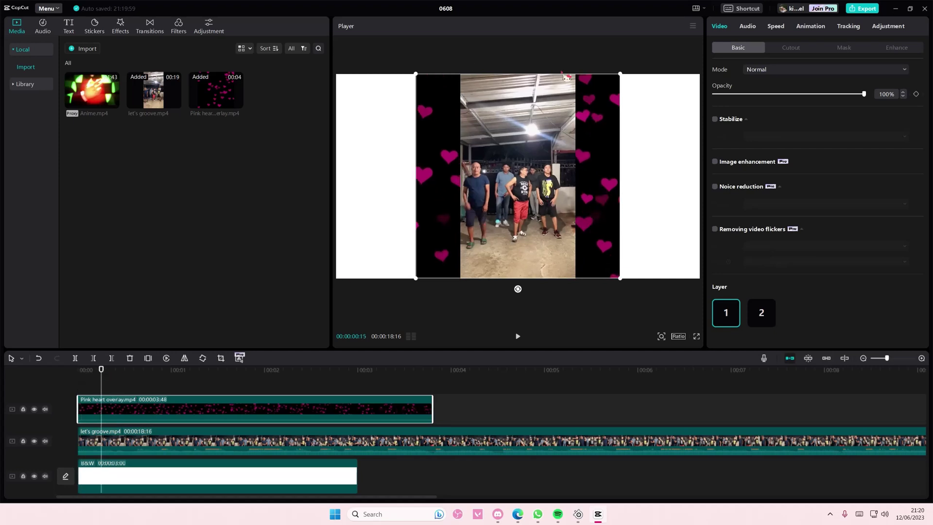
scroll(321, 416, "down", 1)
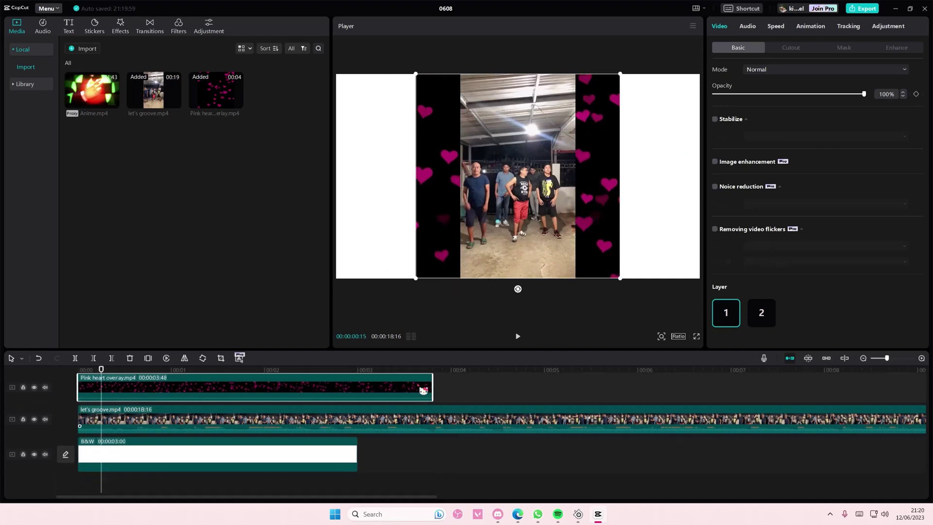
left_click(761, 321)
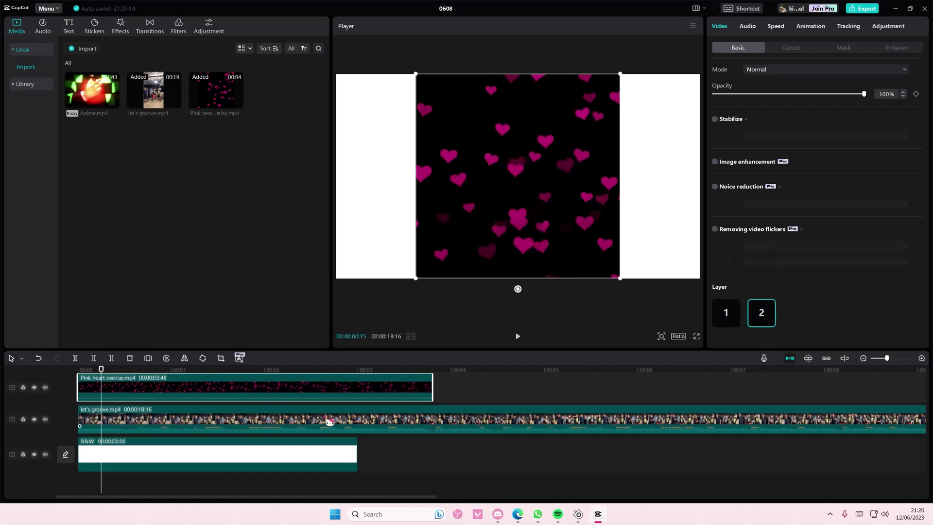
left_click(401, 423)
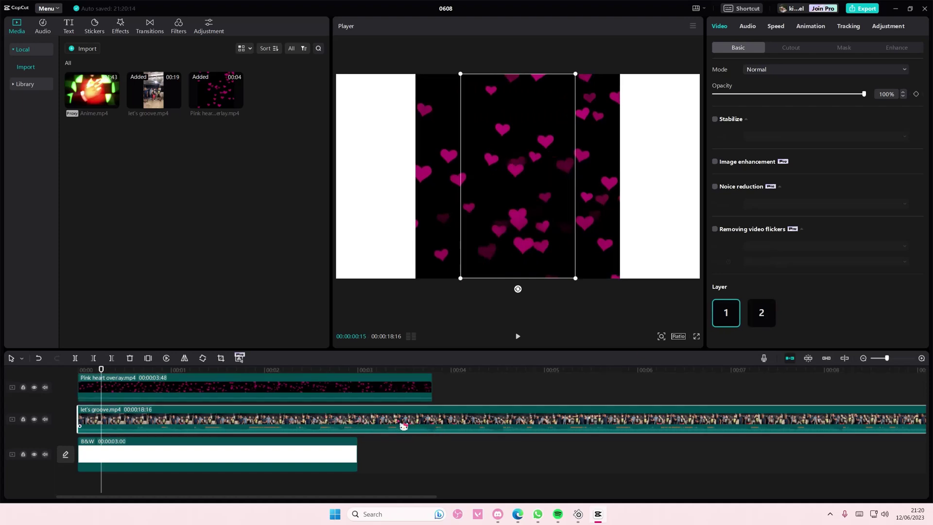
scroll(365, 394, "up", 1)
- Copy and paste the pink heart overlay, then set the copy to Layer 1
left_click(369, 409)
key("ctrl+c")
key("ctrl+v")
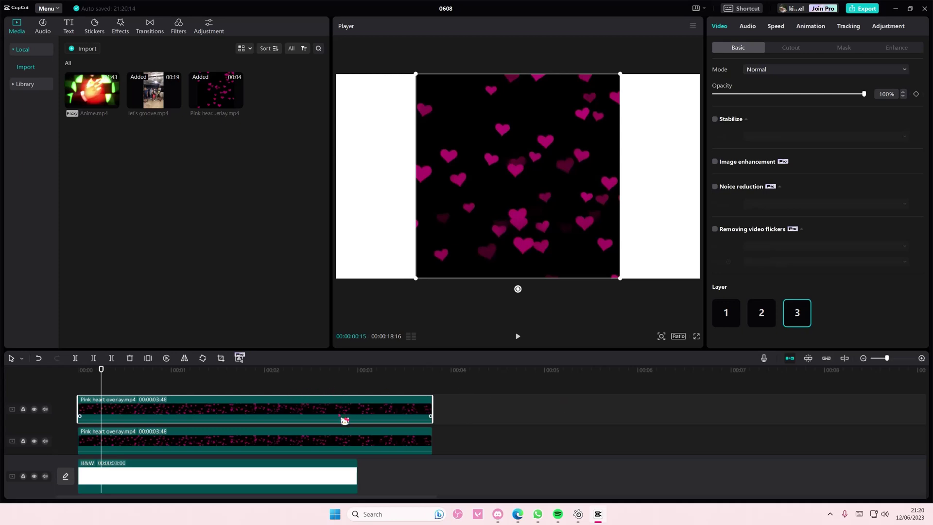
left_click(723, 315)
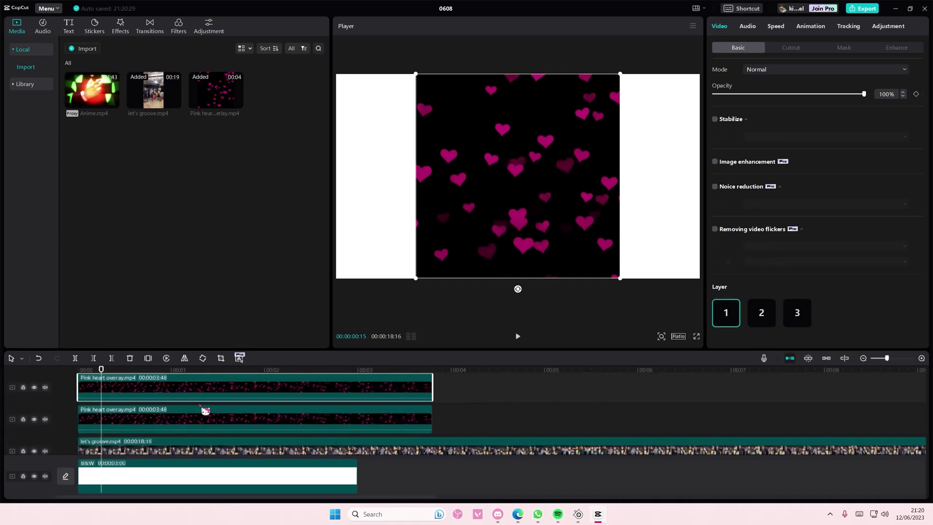
left_click(210, 389)
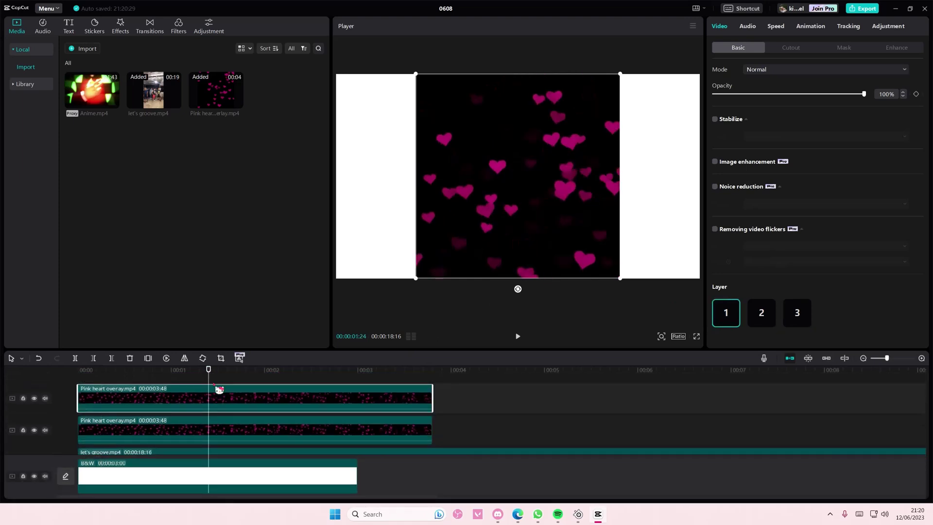
- Give the second heart overlay Brighten blend mode, after trying Overlay, and 88% opacity
left_click(267, 429)
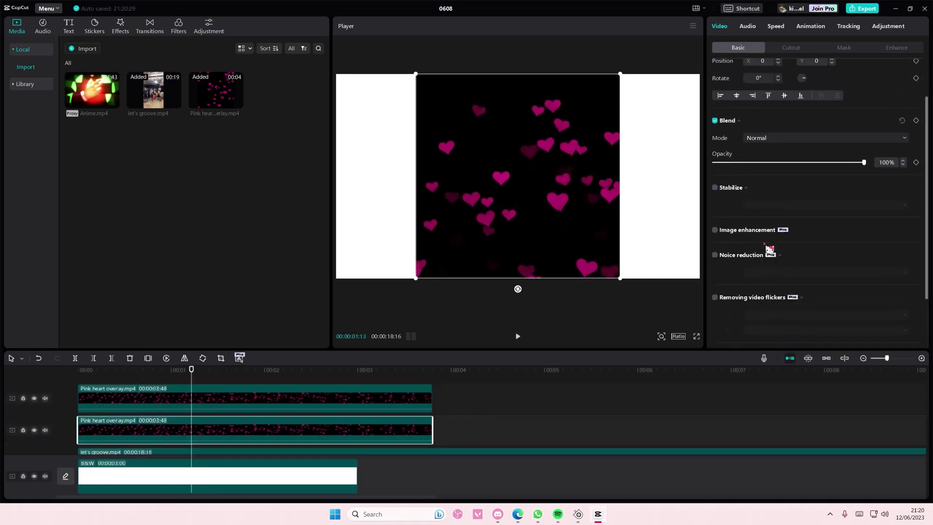
left_click(762, 191)
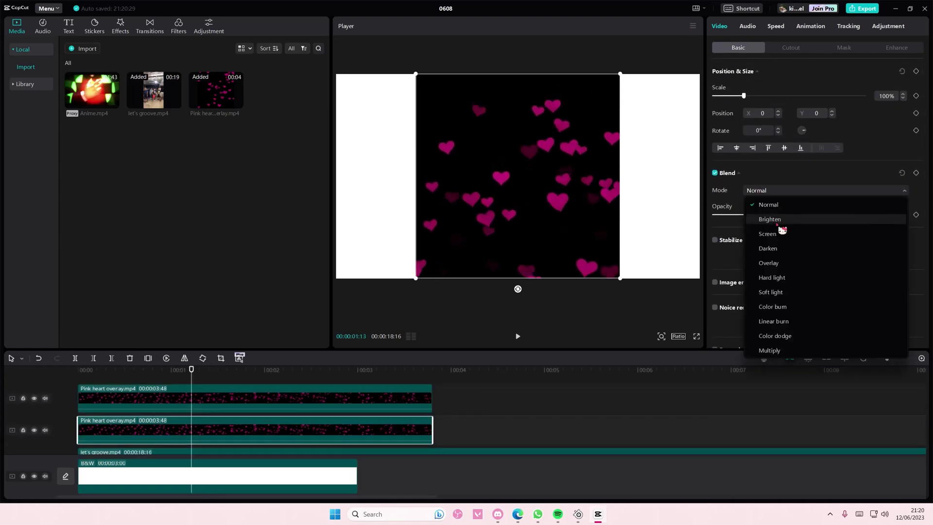
left_click(785, 264)
left_click(778, 195)
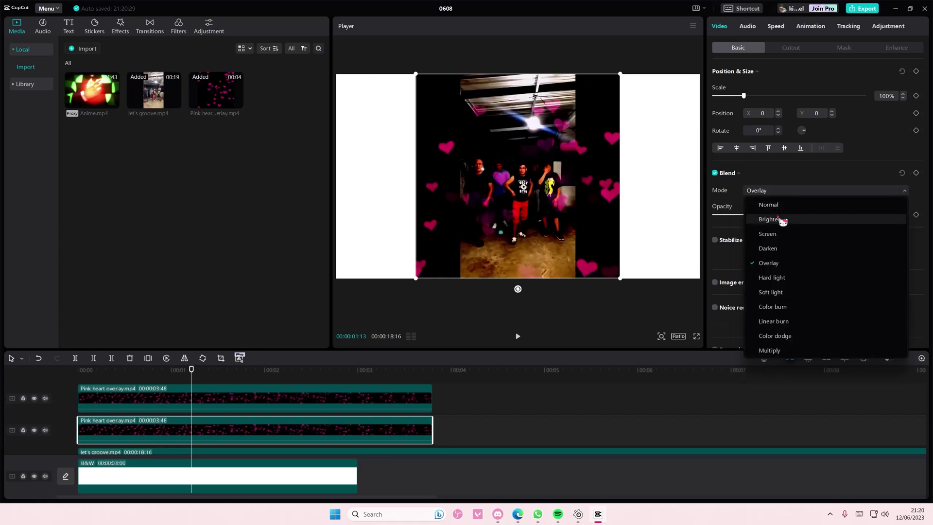
left_click(782, 219)
left_click_drag(762, 216, 846, 215)
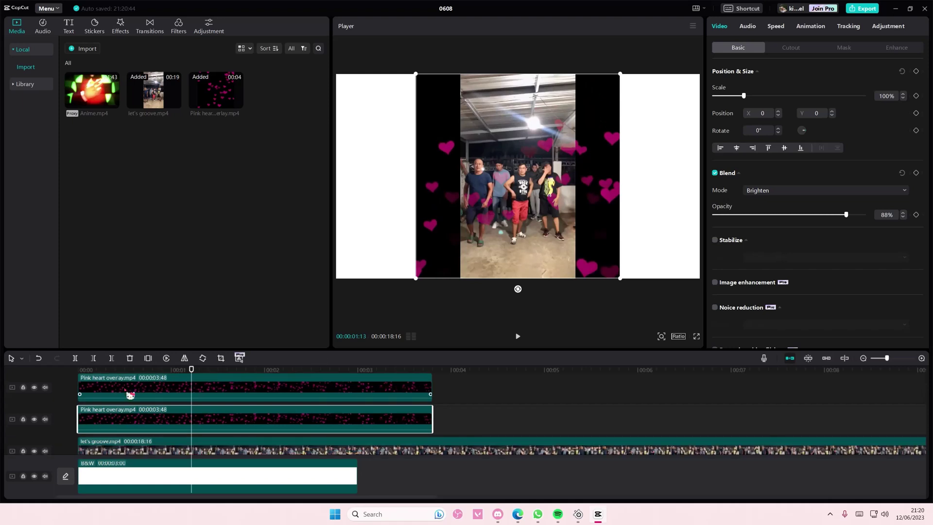
- Hide the white B&W background track and scrub the preview further along
left_click(34, 478)
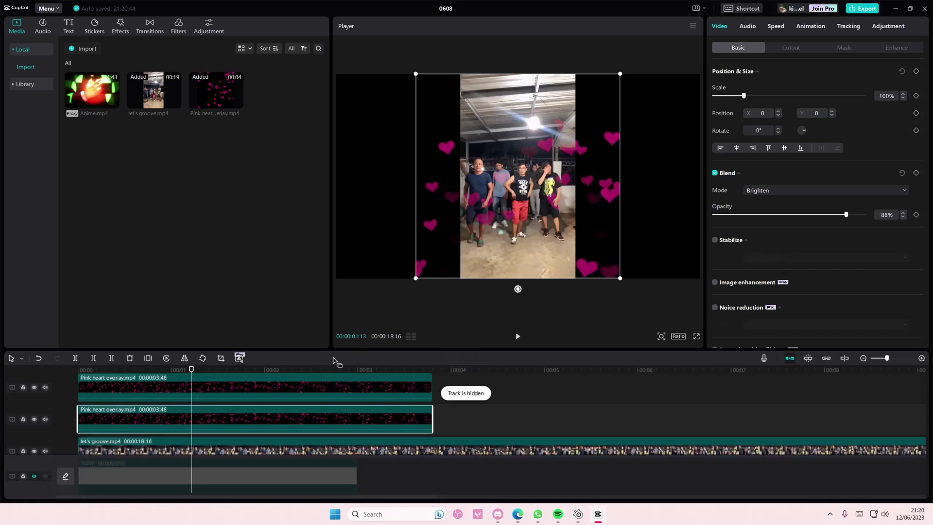
left_click(291, 370)
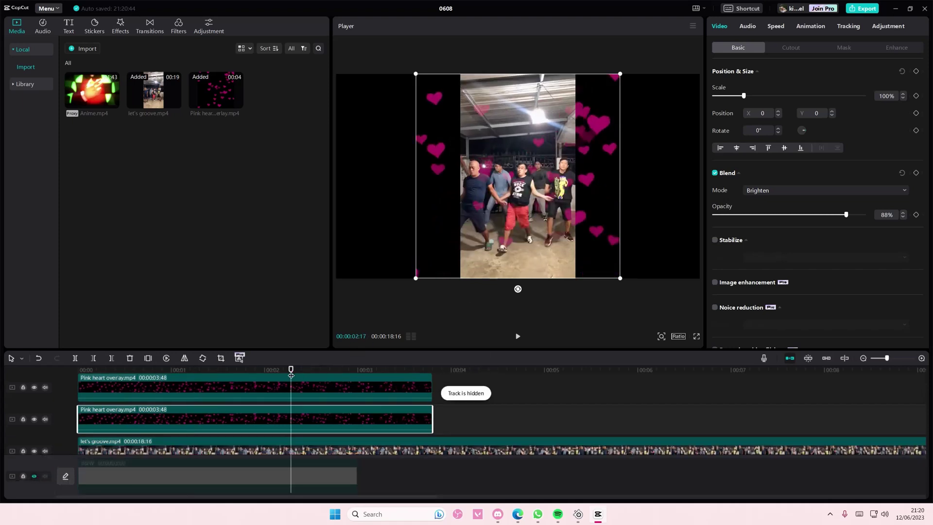
left_click(358, 370)
left_click(388, 371)
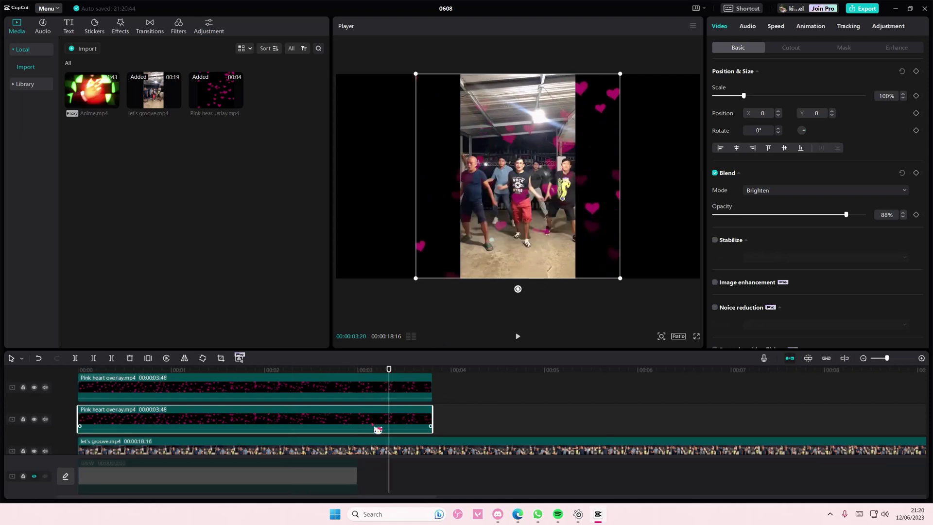
- Inspect both heart overlays and the dance clip, use Delete, then mute both overlay tracks
left_click(367, 394)
scroll(761, 313, "down", 3)
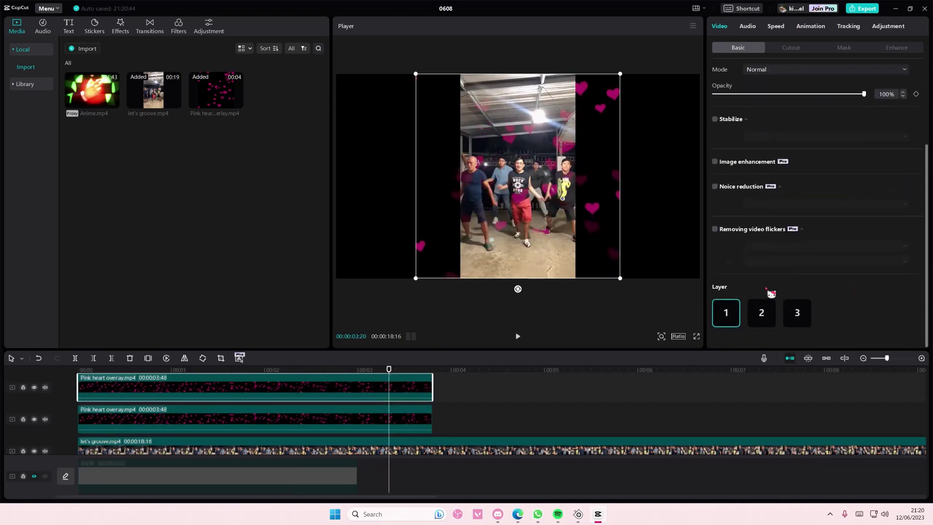
left_click(363, 426)
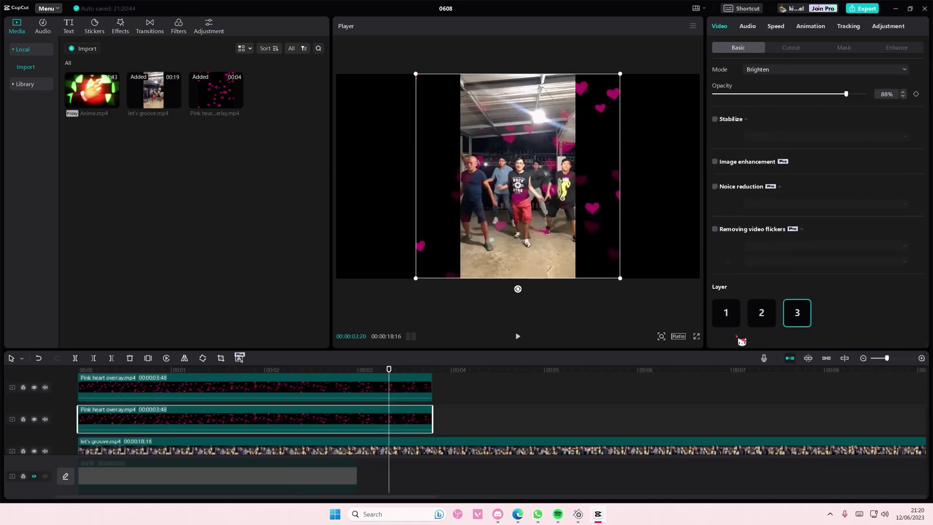
left_click(410, 447)
key("Delete")
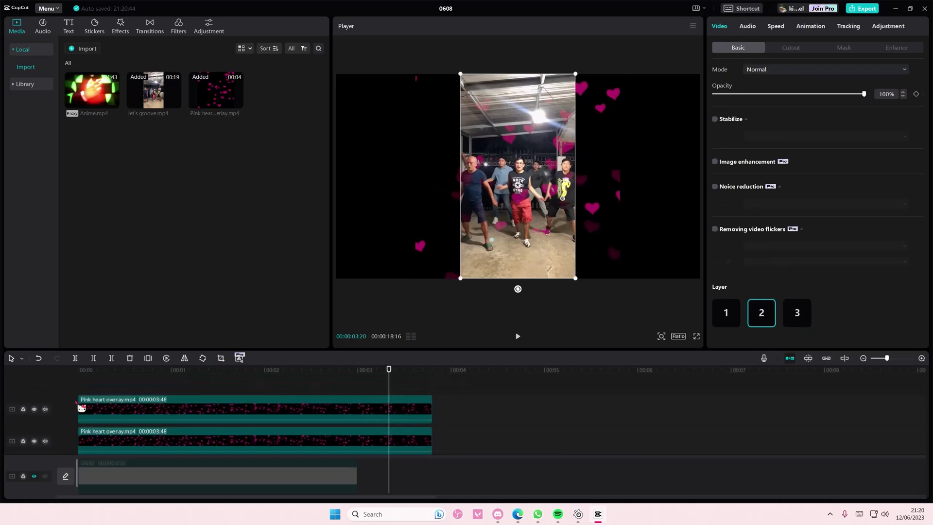
left_click(44, 440)
left_click(45, 409)
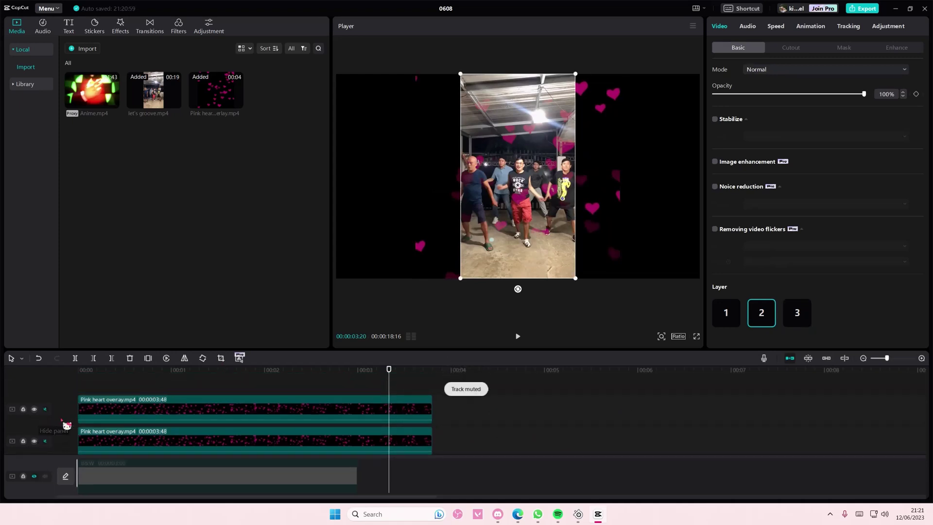
left_click(121, 391)
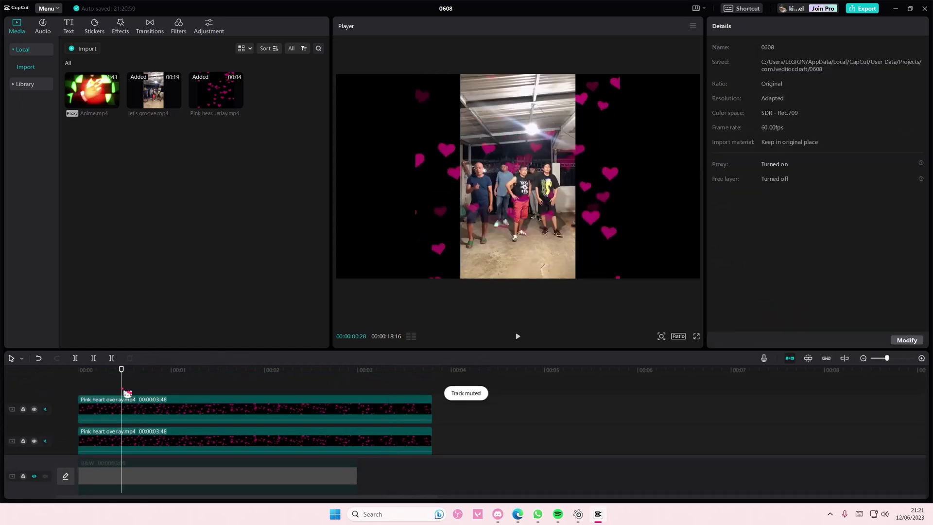
left_click_drag(121, 391, 73, 378)
left_click(519, 337)
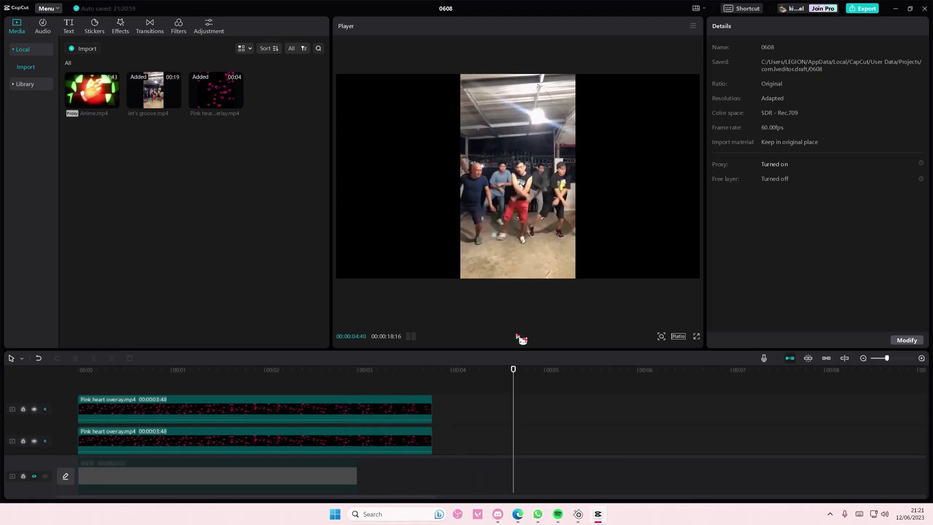
mouse_move(516, 368)
left_mouse_down()
mouse_move(183, 360)
mouse_move(78, 367)
left_mouse_up()
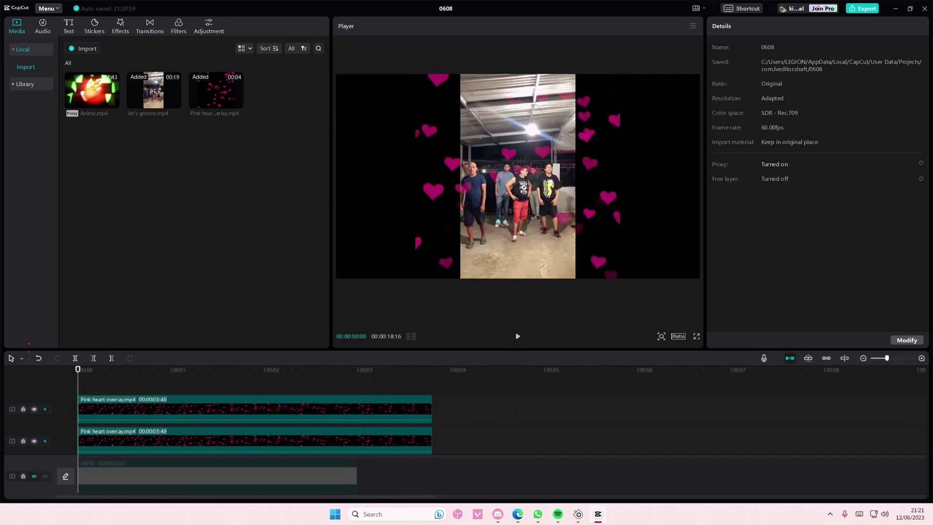